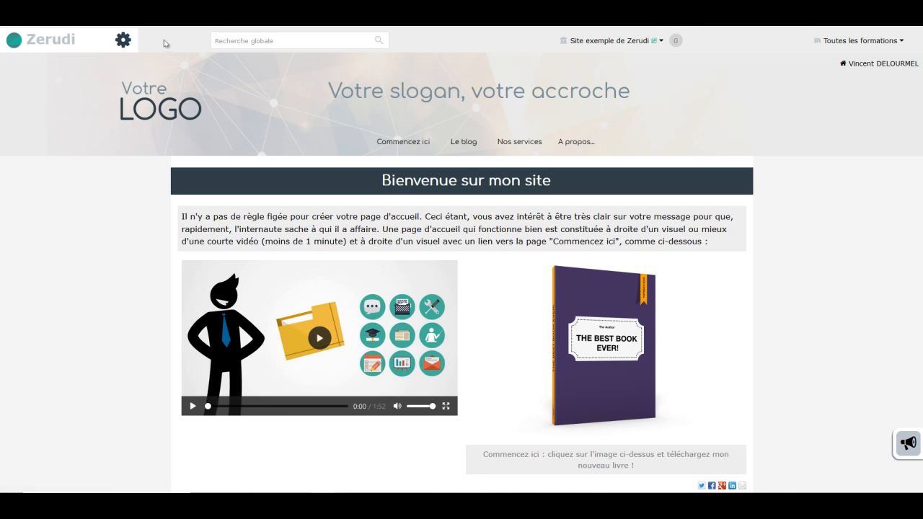
Step: Open the admin sidebar listing Indicateurs, Membres, Ventes, Pages and Paramètres beside the home page
click(123, 41)
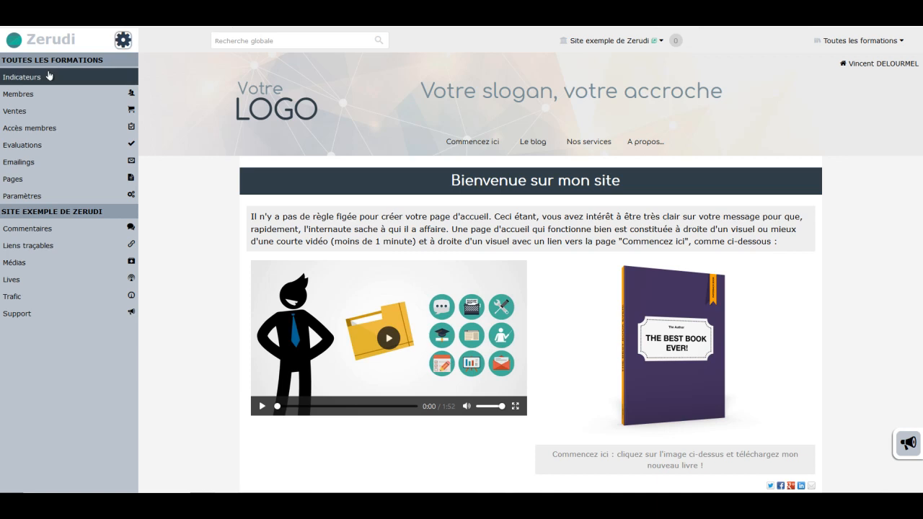
Step: Start a new member with first name Roger and a test e-mail address
click(18, 95)
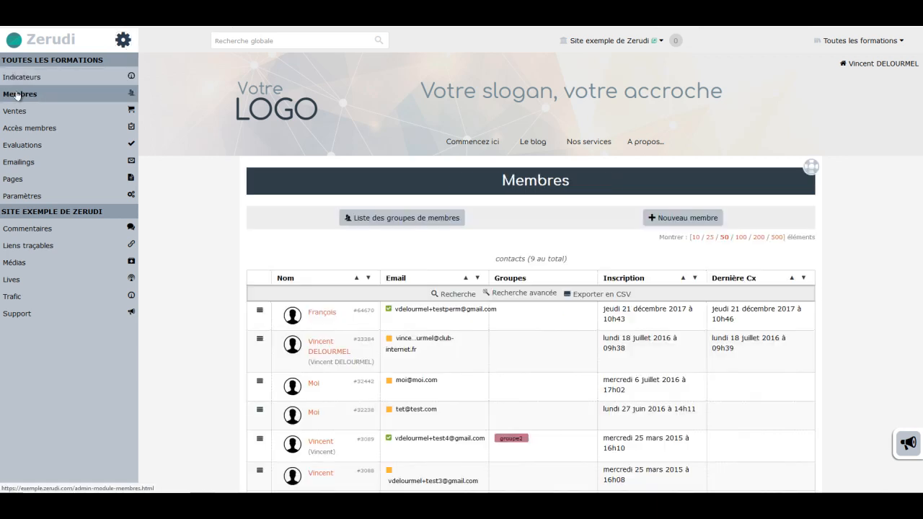
click(672, 220)
click(570, 265)
text(Roger)
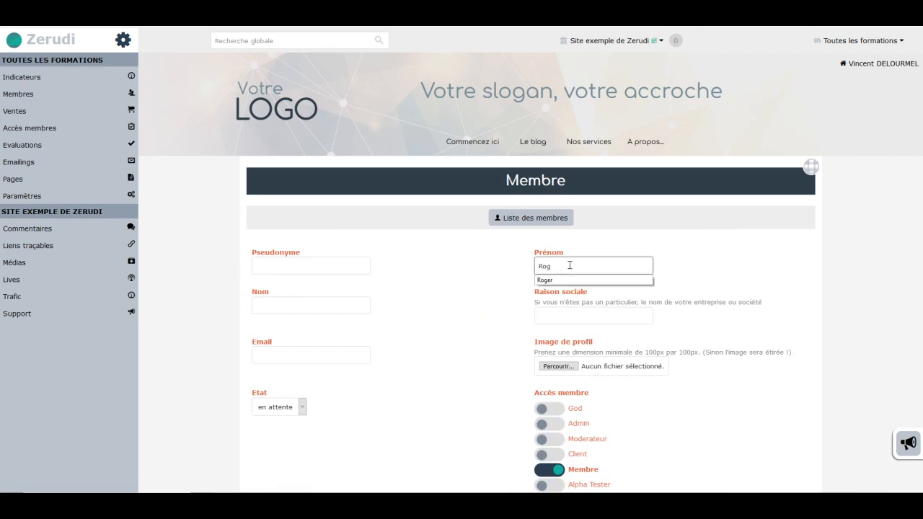
click(316, 347)
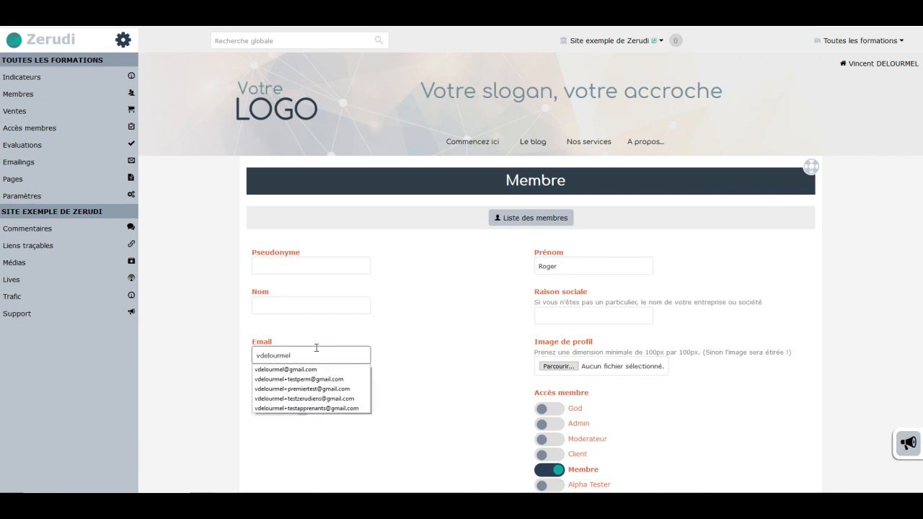
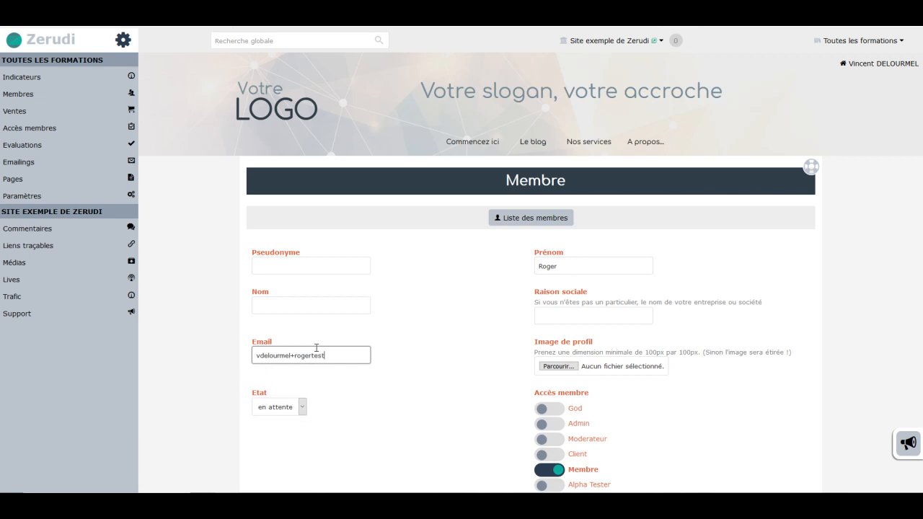
Step: Set the new member's Etat to actif and save the member
scroll(920, 341, down, 3)
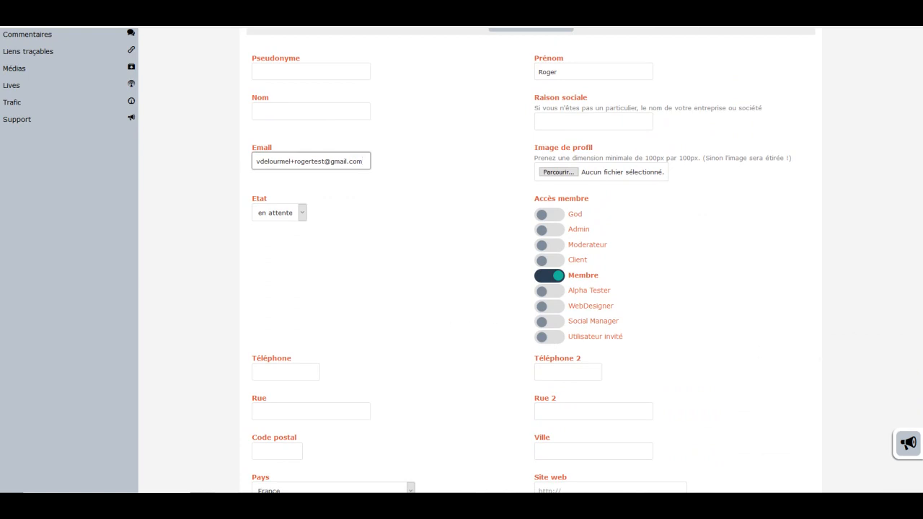
scroll(920, 374, down, 3)
scroll(920, 374, up, 1)
scroll(920, 374, up, 1)
click(302, 145)
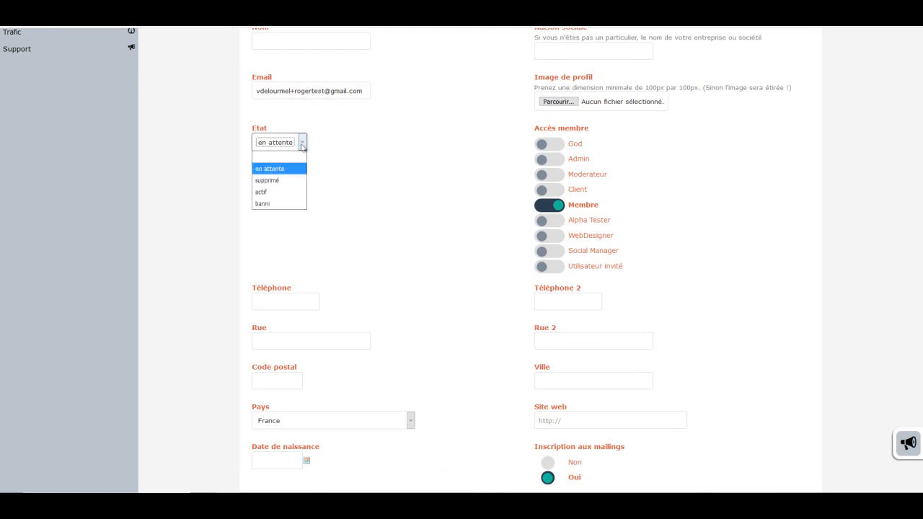
click(271, 193)
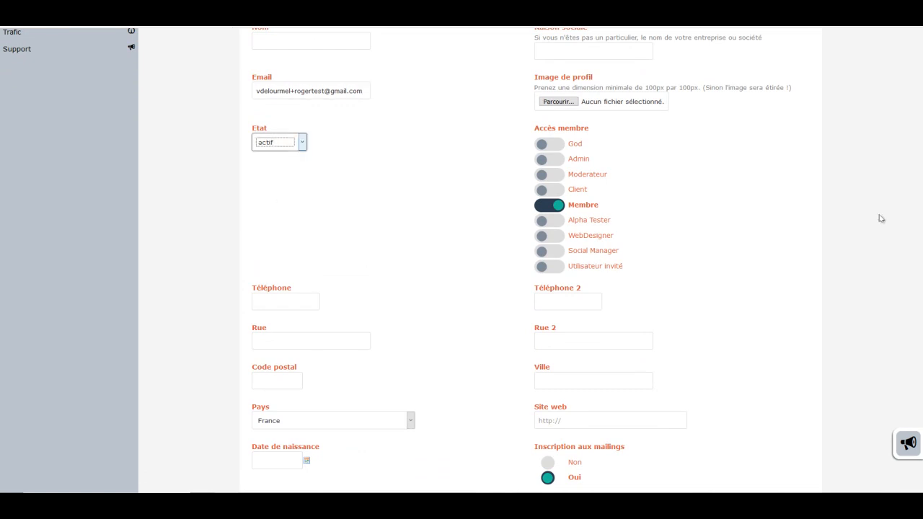
scroll(531, 259, down, 2)
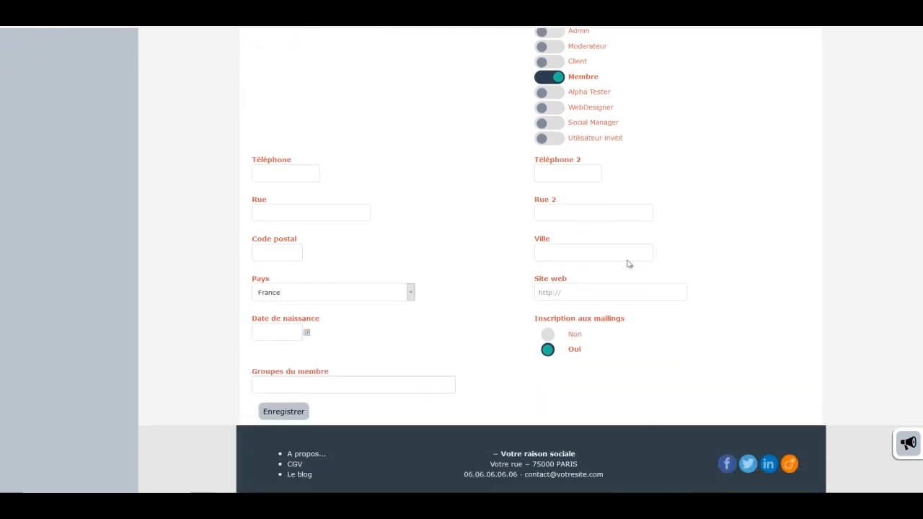
click(299, 411)
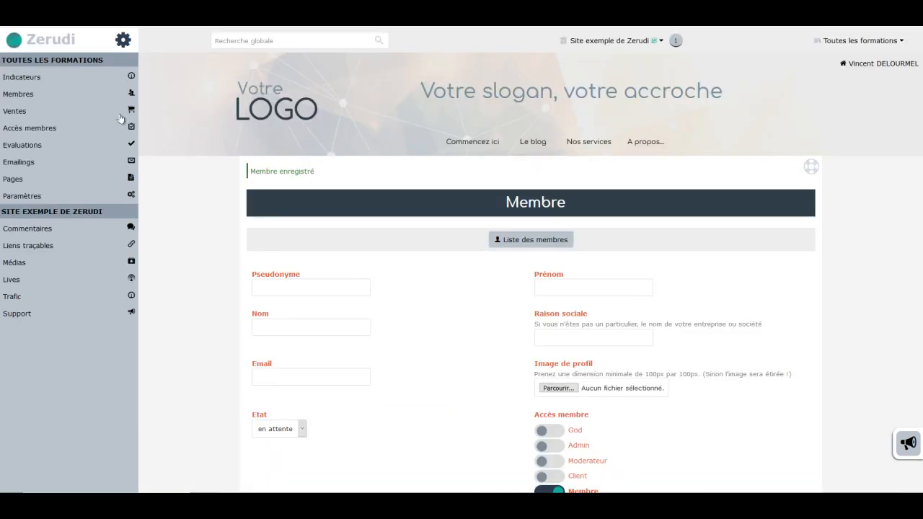
Step: Open the Permissions overview from the Membres settings (Paramètres)
click(55, 94)
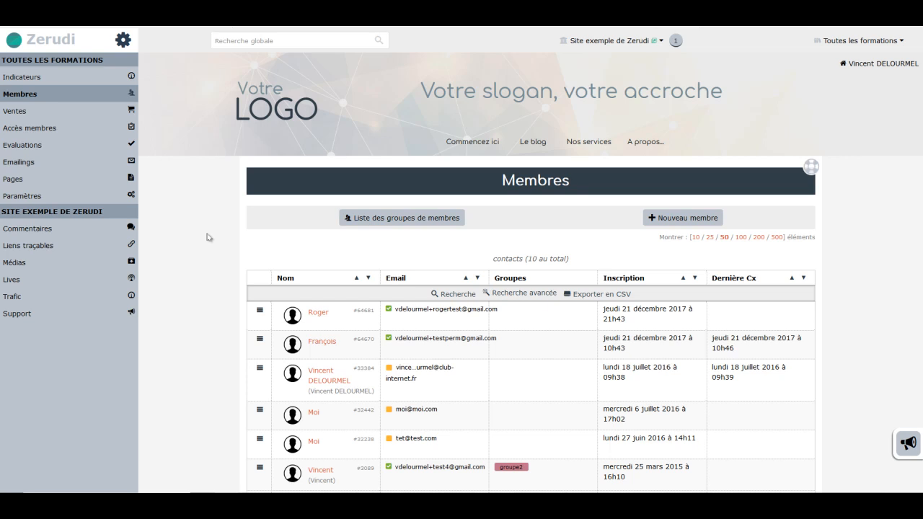
click(26, 197)
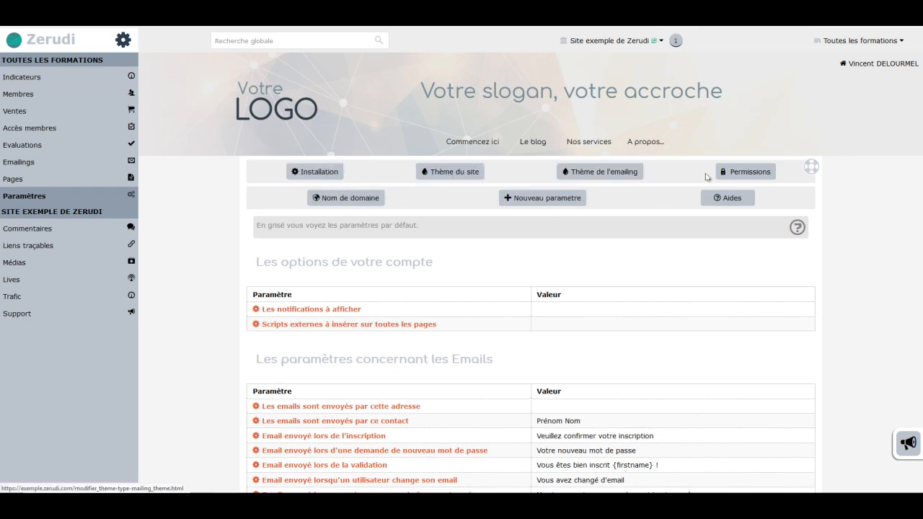
click(739, 174)
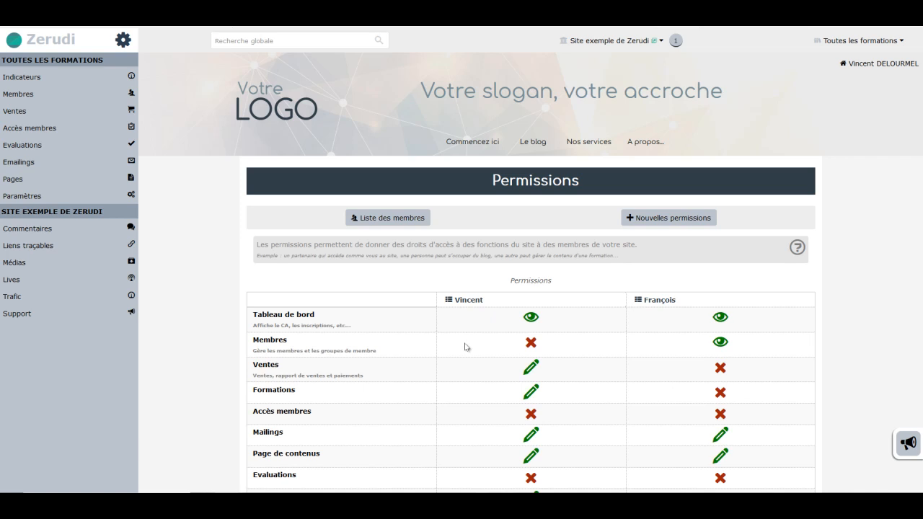
Step: Collapse the admin sidebar and scroll through the full permissions grid for Vincent and François
click(123, 40)
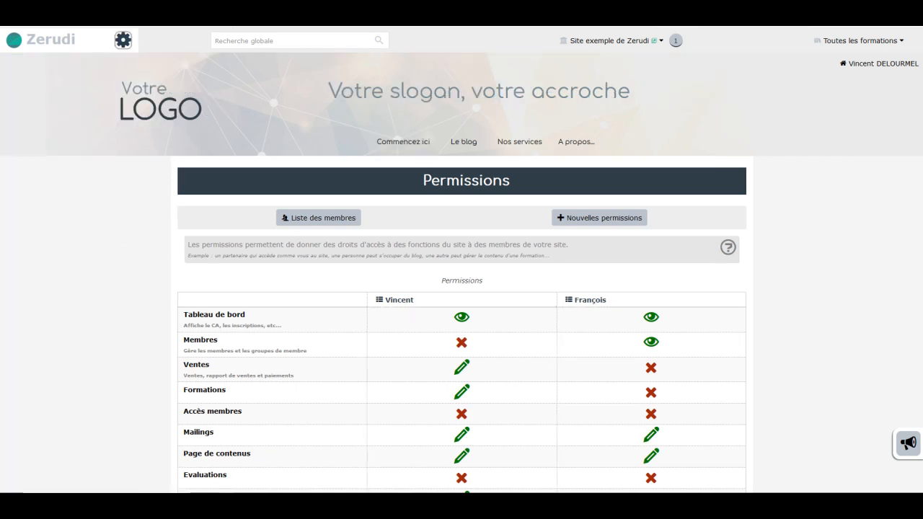
scroll(918, 265, down, 3)
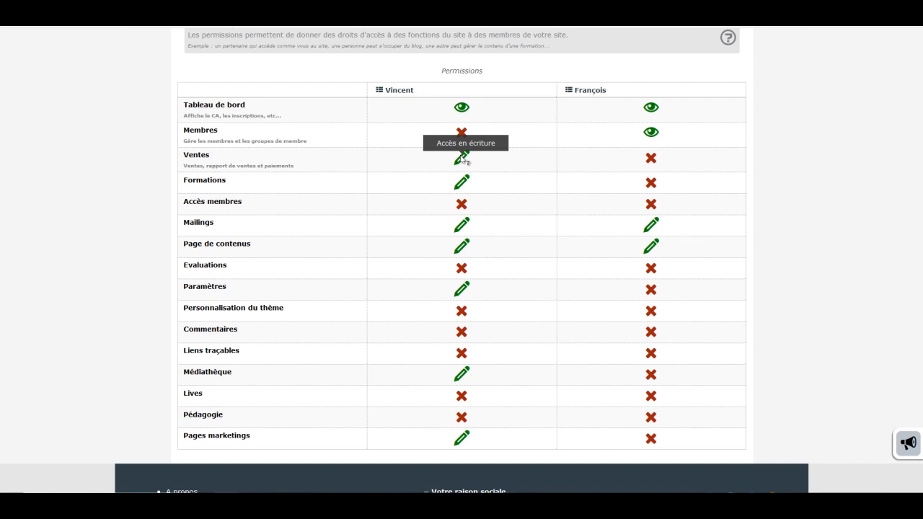
scroll(461, 259, up, 1)
scroll(916, 144, up, 3)
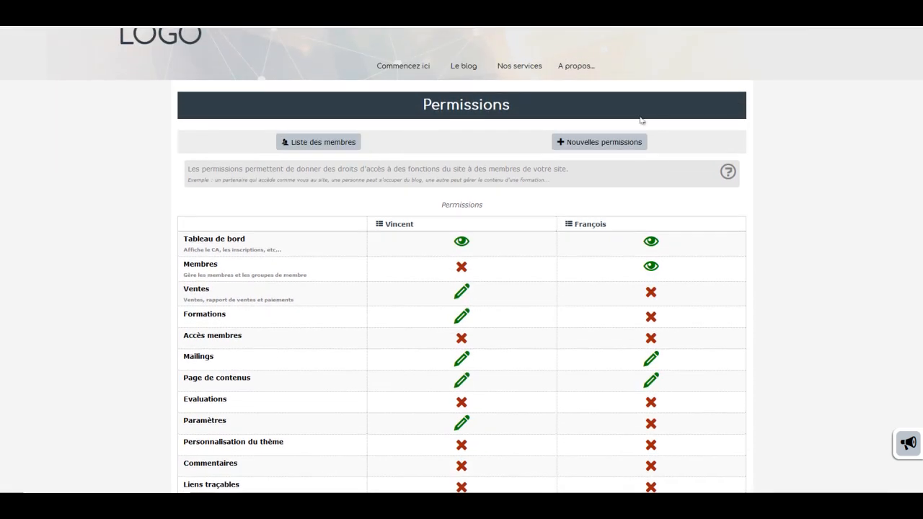
Step: Start a new permission set and select Roger as the member
click(604, 143)
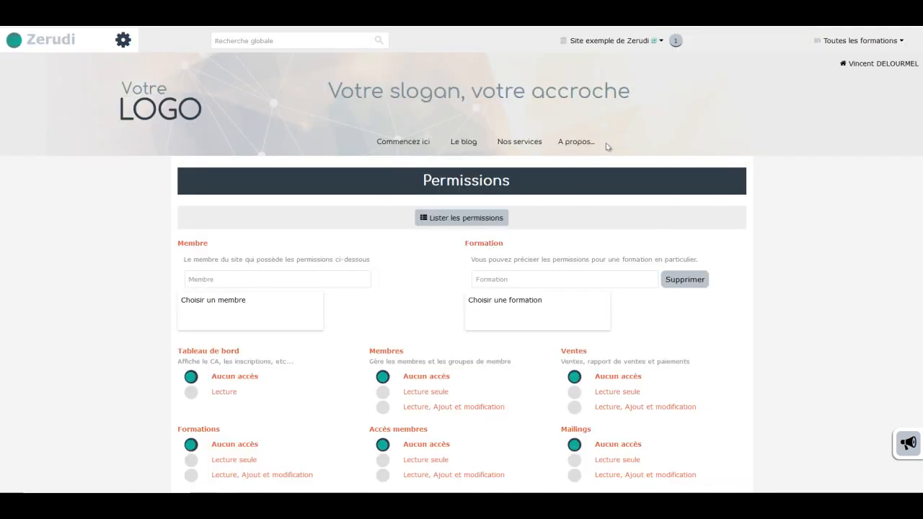
click(258, 275)
text(Roger)
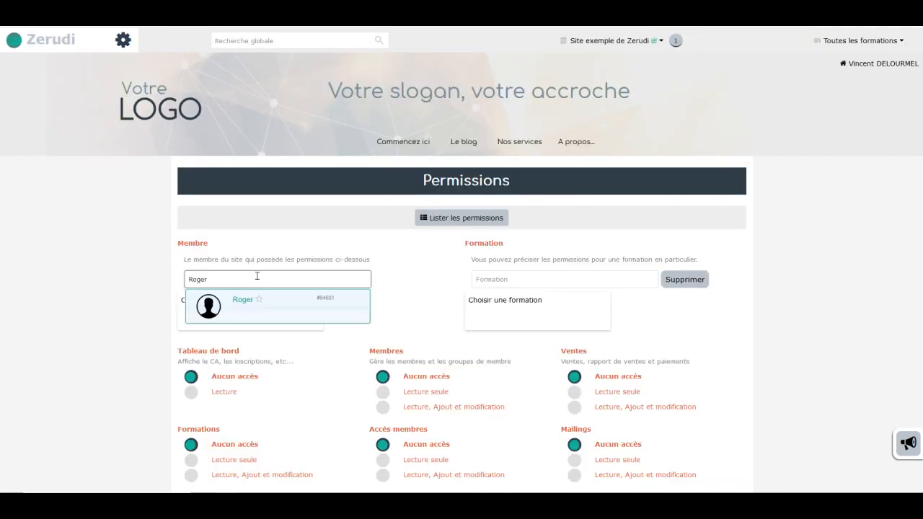
click(238, 300)
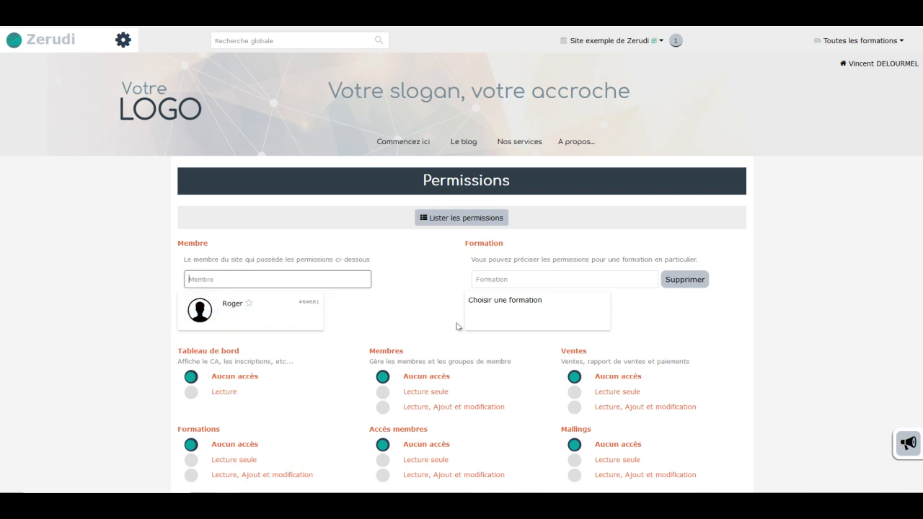
Step: Grant Roger dashboard read, read-only Membres, and full Pages, Médiathèque, Mailings and Liens traçables rights, then save
drag(922, 177, 915, 240)
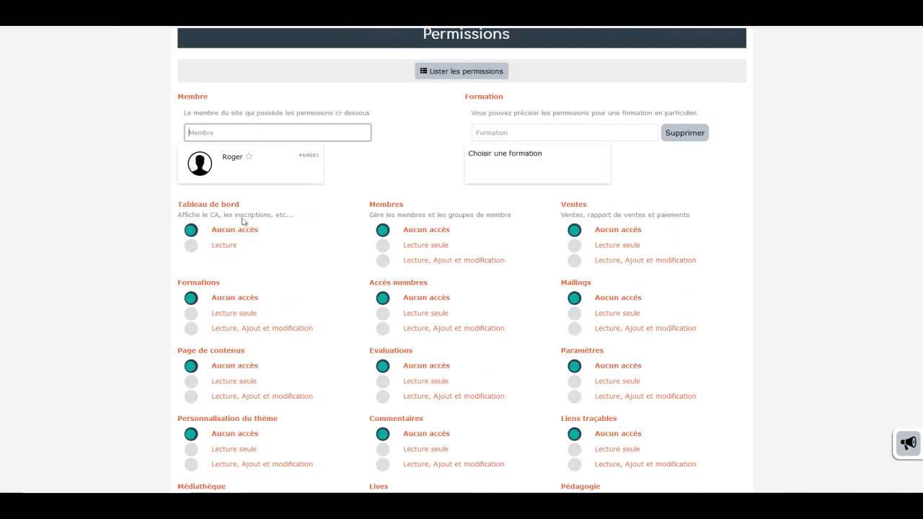
click(189, 245)
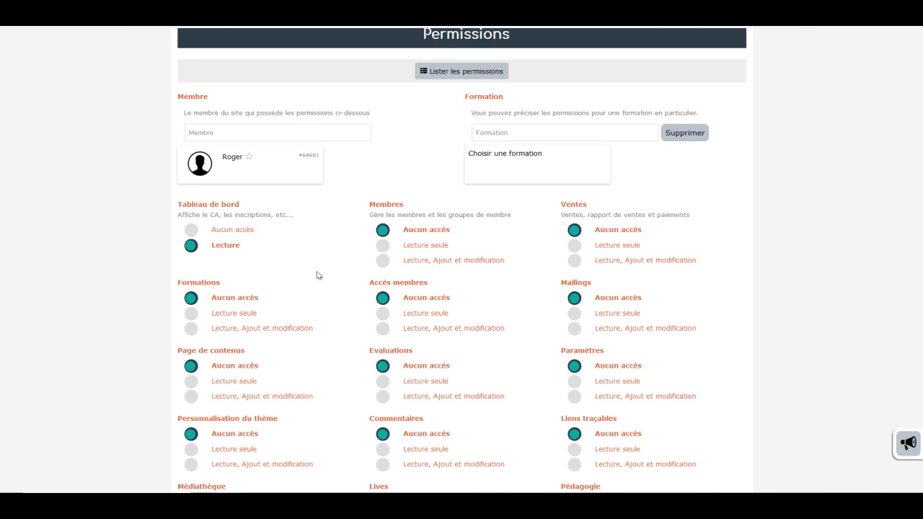
click(190, 398)
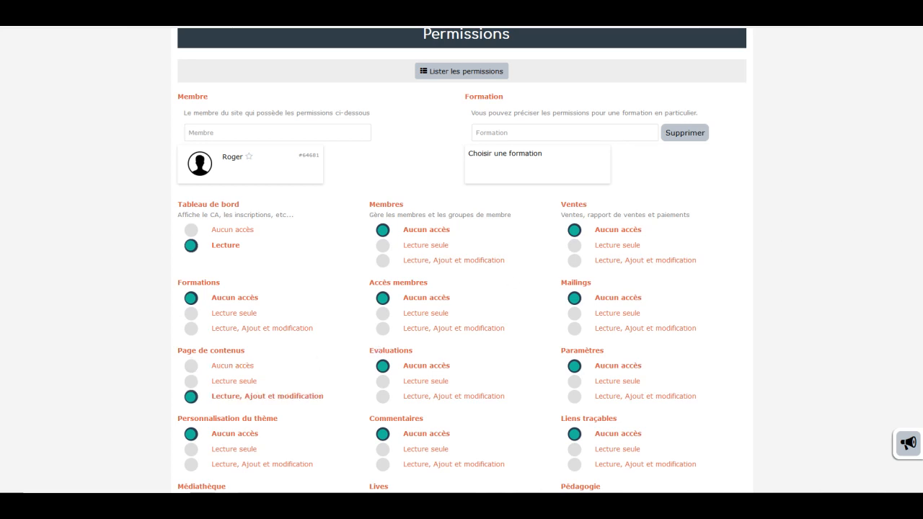
scroll(919, 266, down, 2)
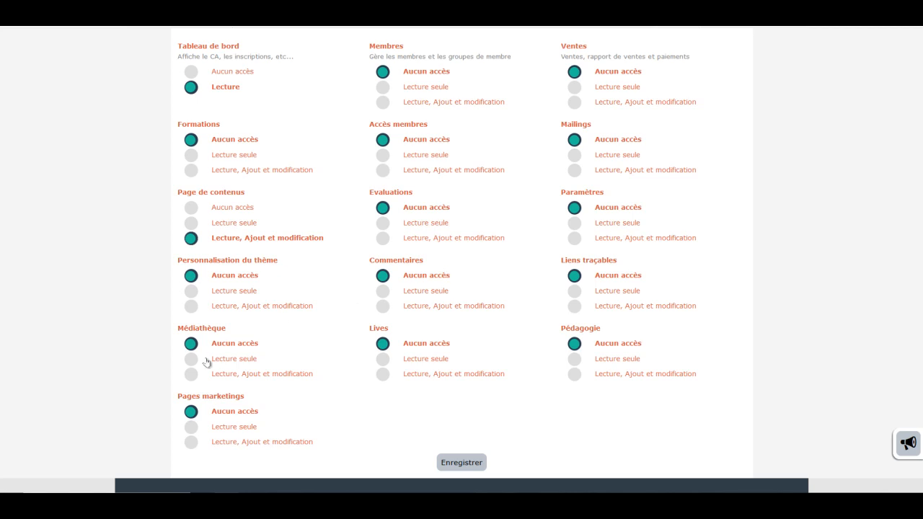
click(190, 376)
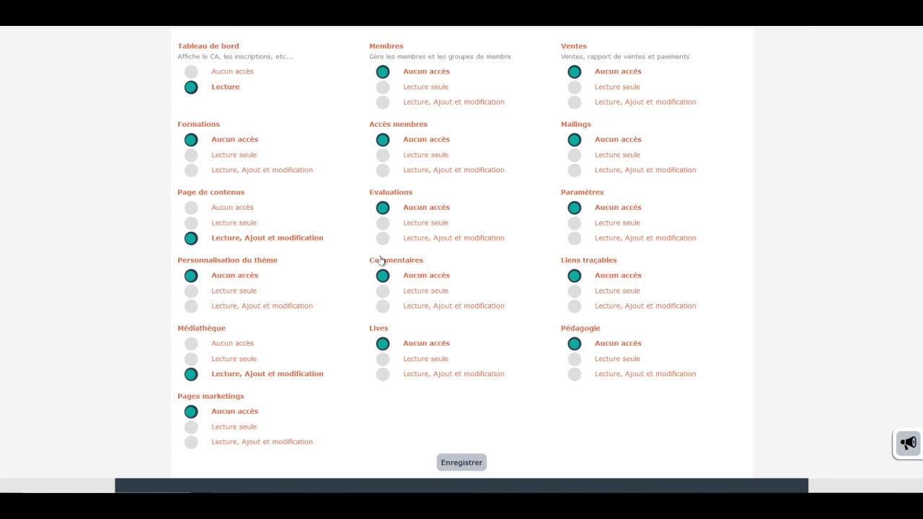
click(382, 87)
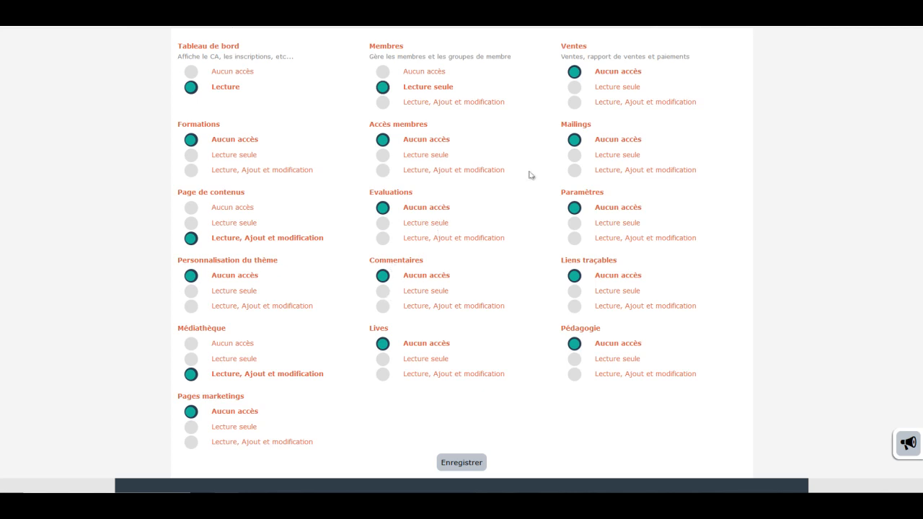
click(573, 170)
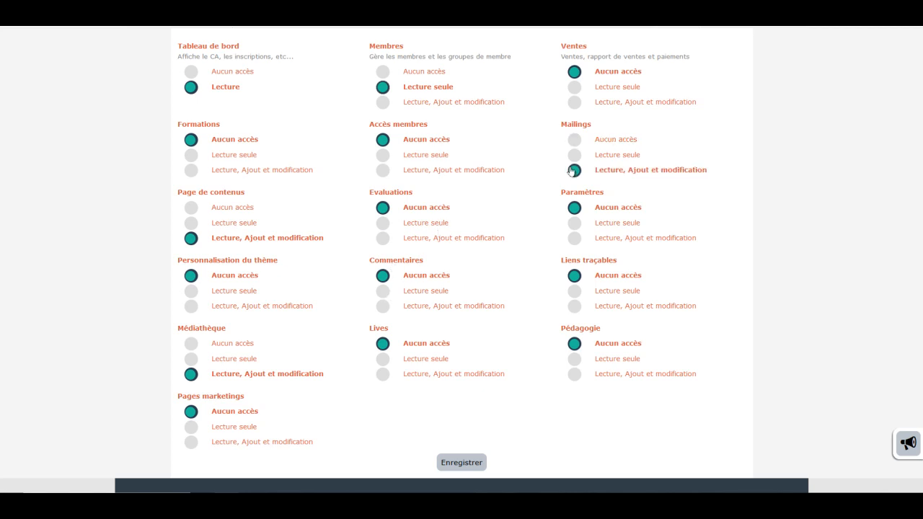
click(574, 306)
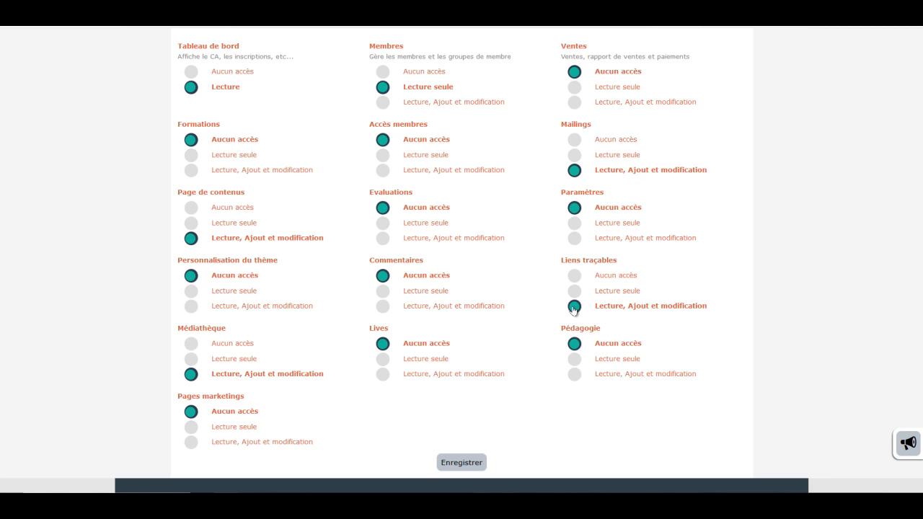
click(461, 465)
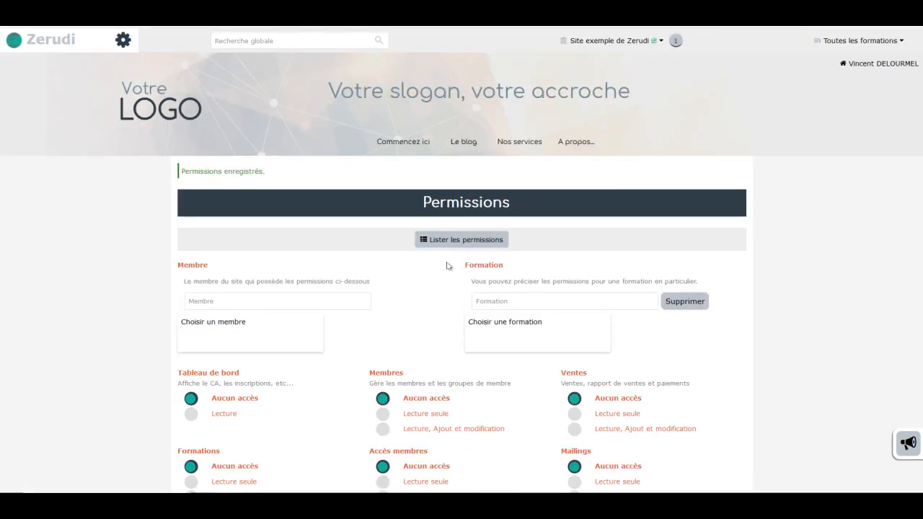
Step: Review Roger's rights in the Lister les permissions overview, then go to the Membres list
click(445, 246)
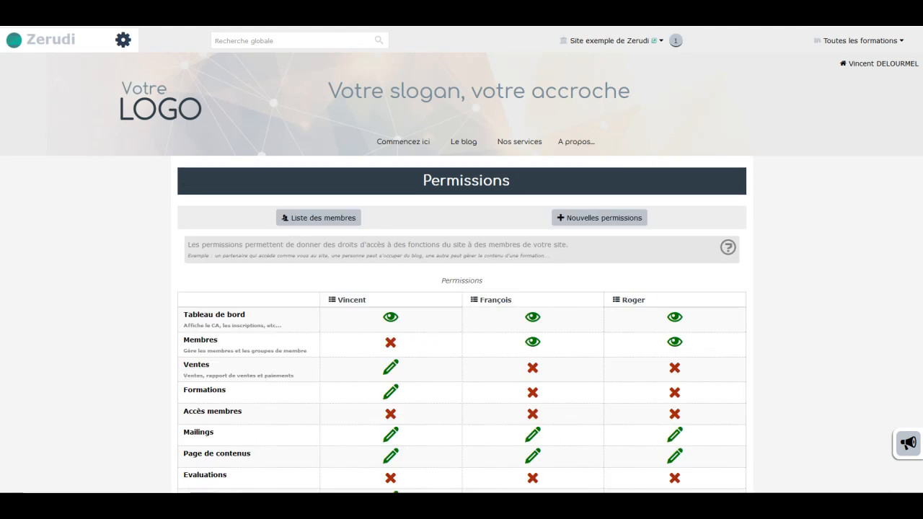
scroll(692, 300, down, 1)
scroll(915, 302, down, 4)
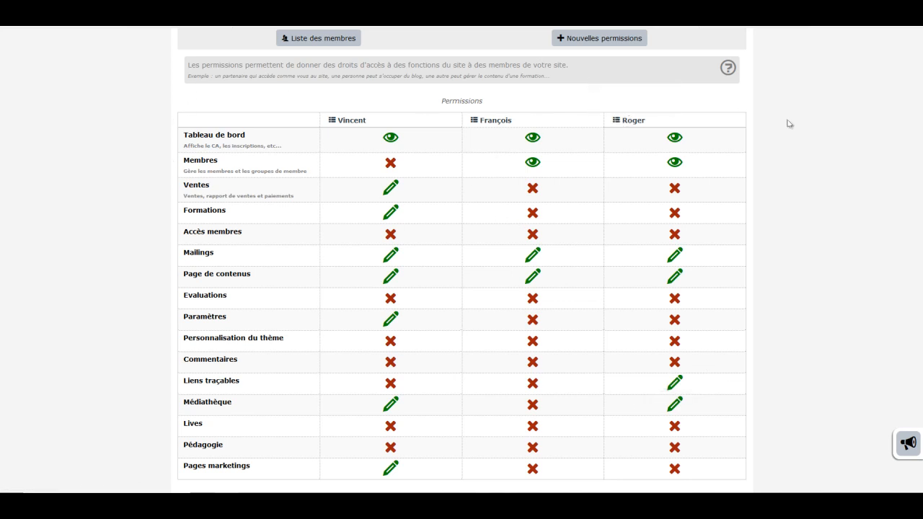
scroll(461, 260, up, 5)
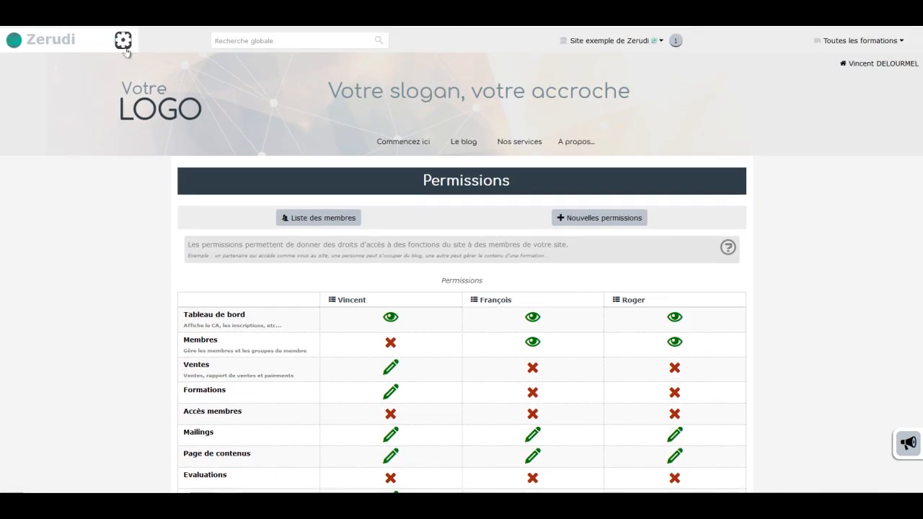
click(123, 40)
click(37, 96)
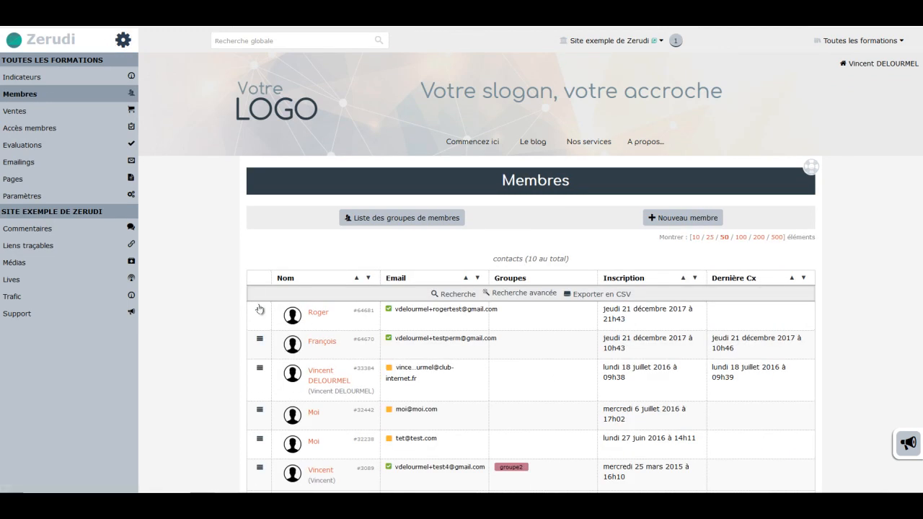
Step: Copy the address of Roger's Lien de connexion automatique
click(259, 310)
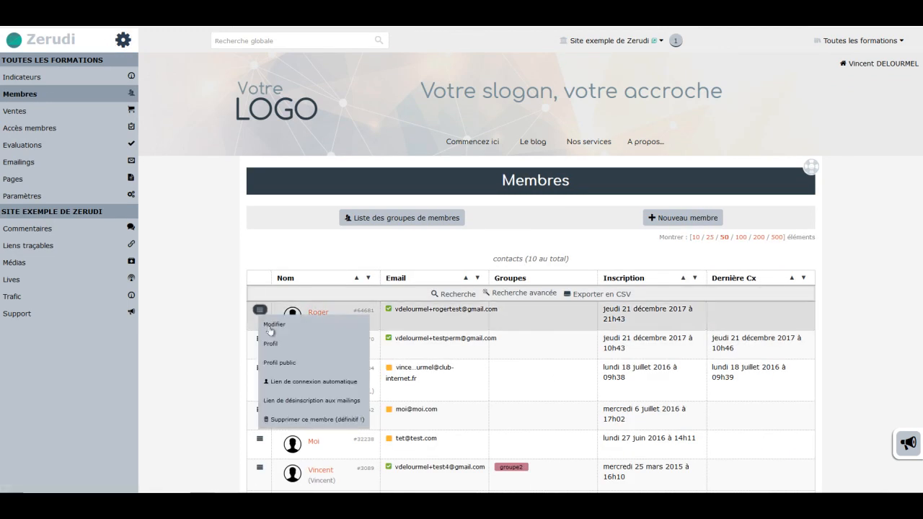
right_click(285, 383)
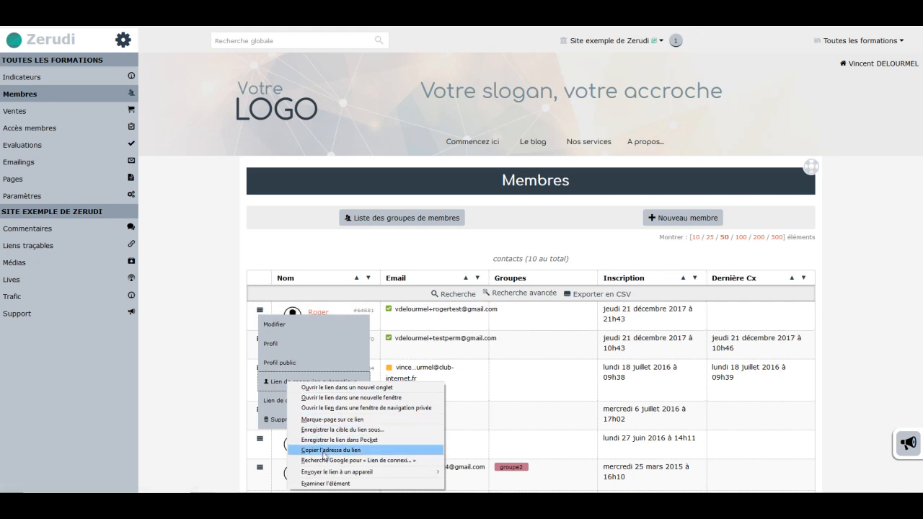
click(320, 450)
Step: Load the copied link in a new maximized browser window to log in as Roger
key(ctrl+shift+p)
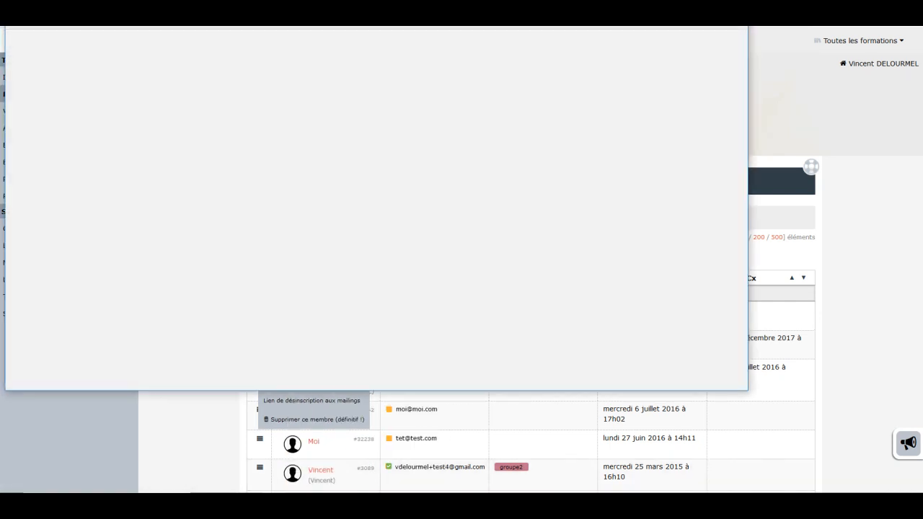
key(super+Up)
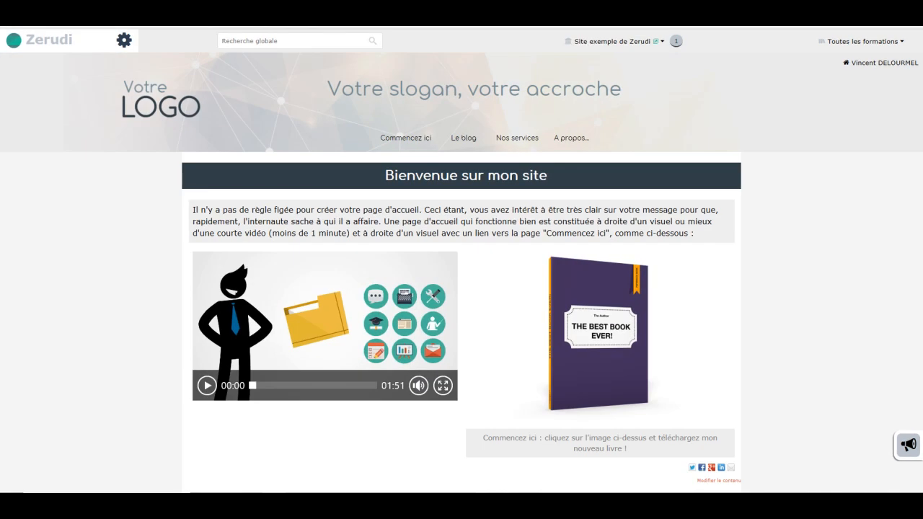
key(ctrl+l)
key(ctrl+v)
key(Return)
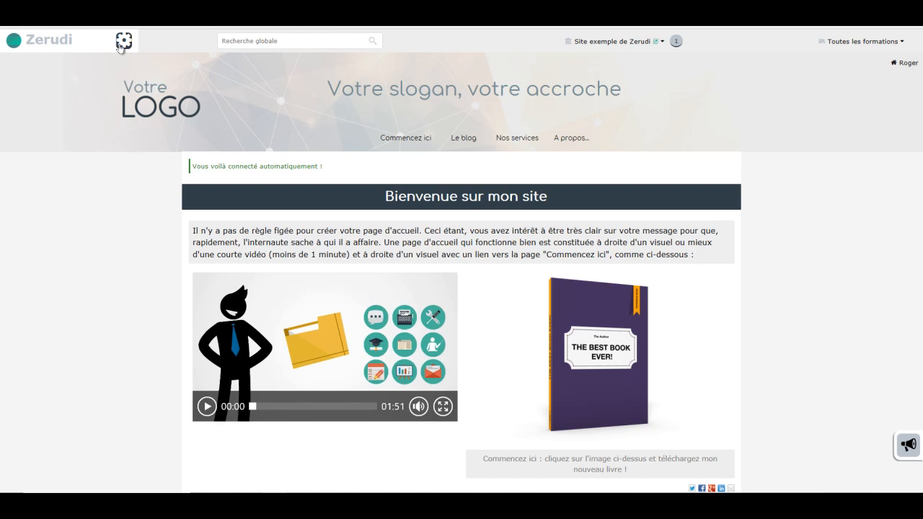
Step: As Roger, open Pages from the admin sidebar and try creating a Nouvelle page
click(124, 41)
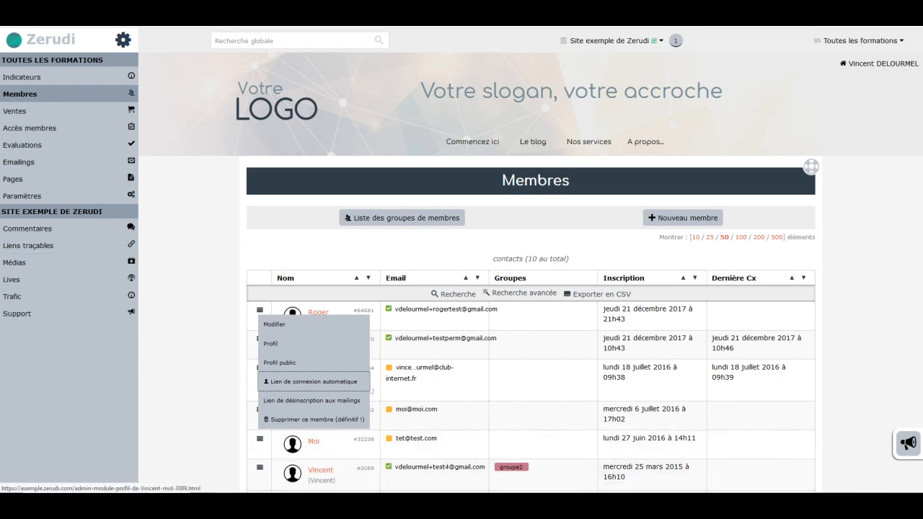
click(281, 505)
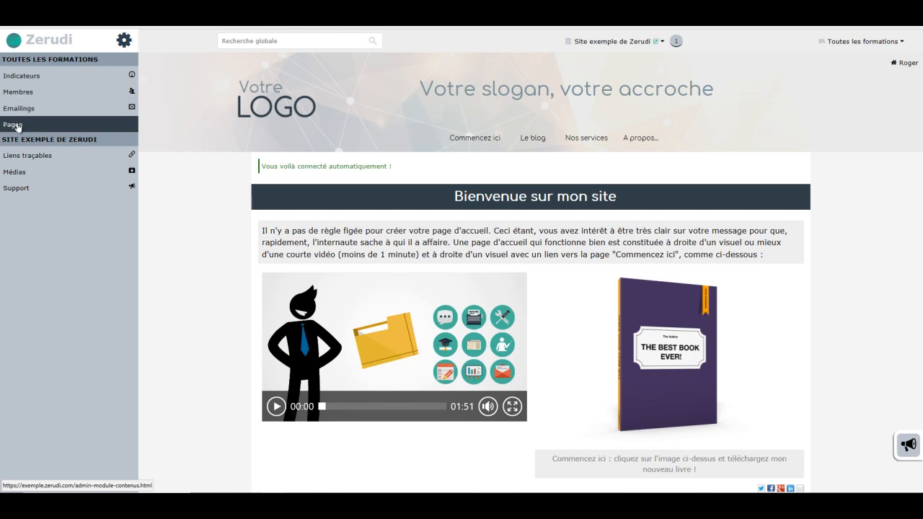
click(15, 125)
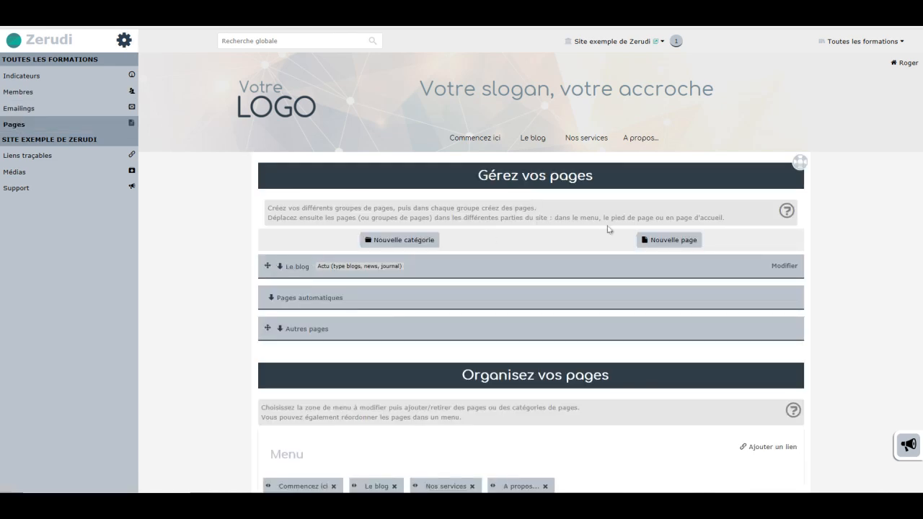
click(667, 240)
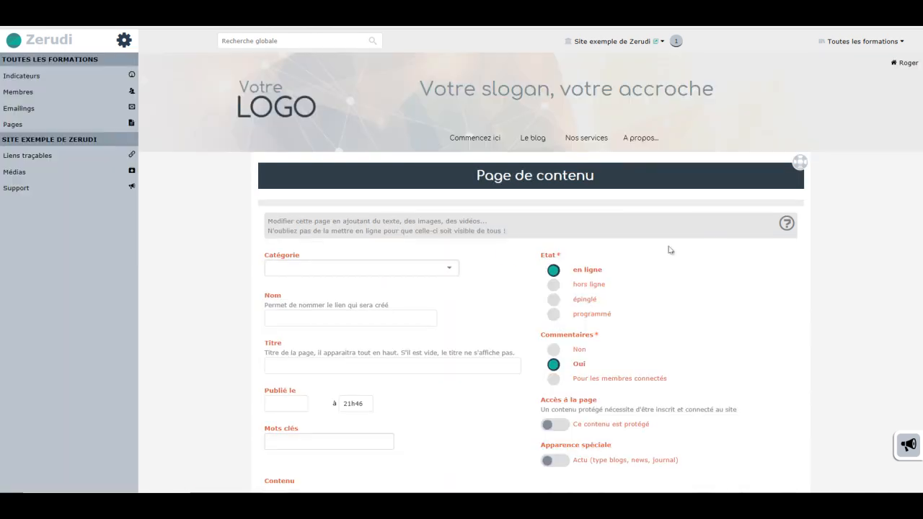
Step: Try editing Roger's own record from Membres, then go to the Indicateurs dashboard
click(43, 96)
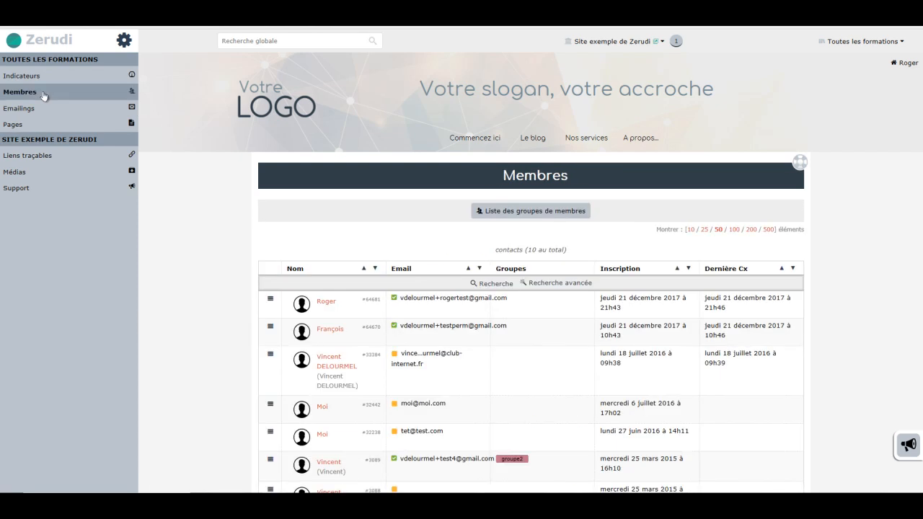
click(270, 299)
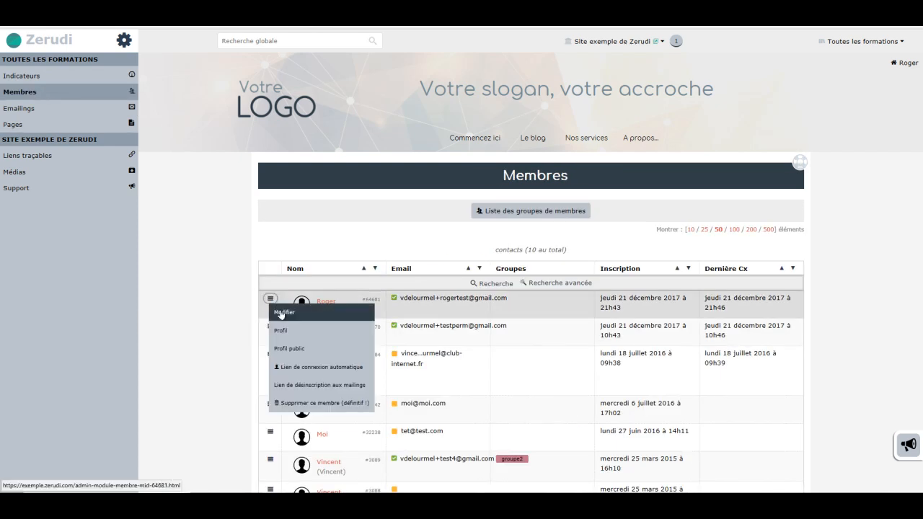
click(283, 313)
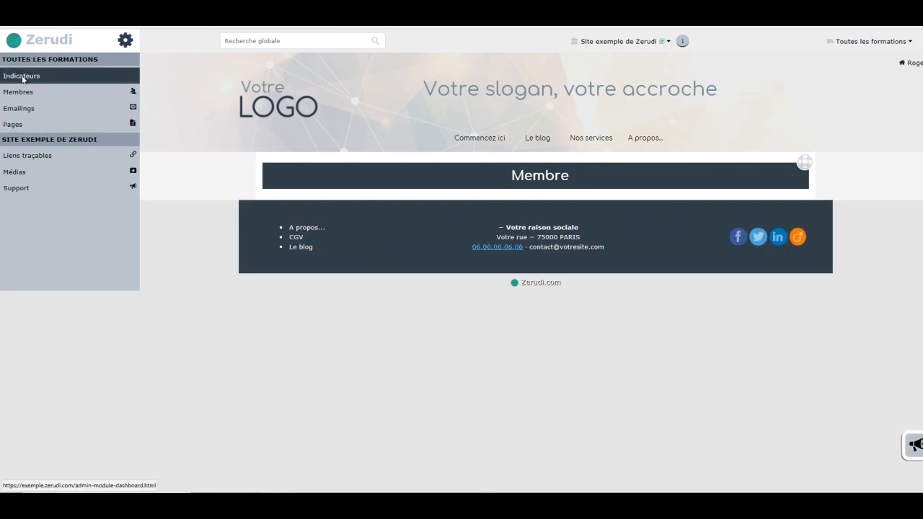
click(21, 78)
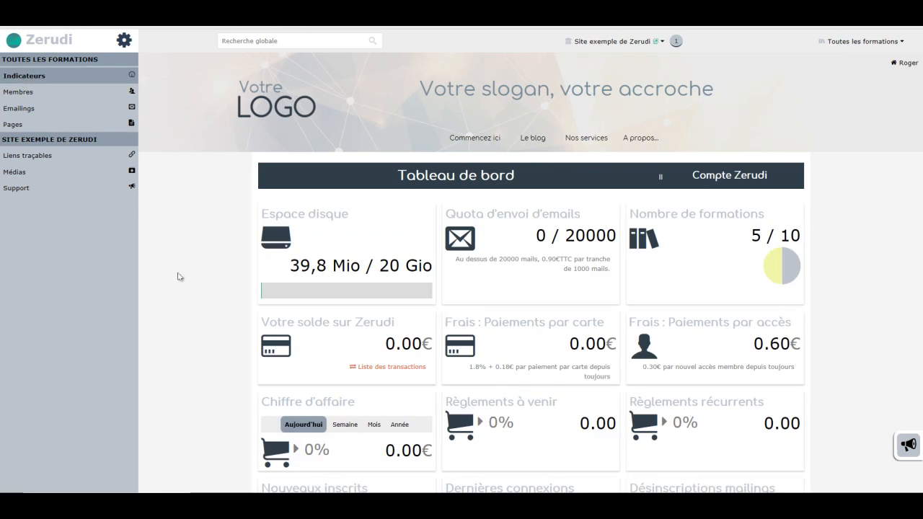